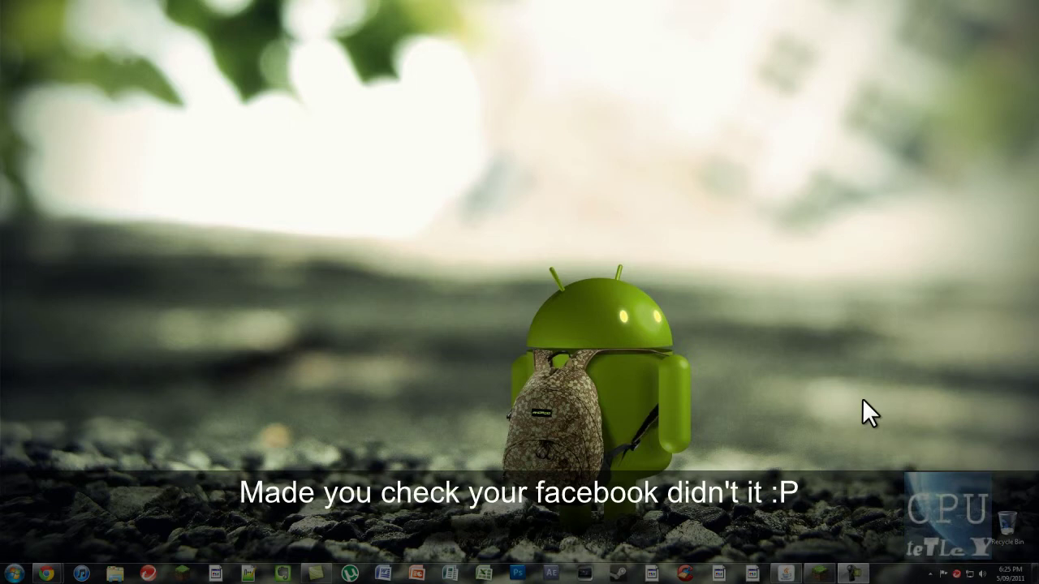
# Launch Soluto from the hidden system-tray icons on the Windows 7 desktop
pyautogui.click(930, 574)
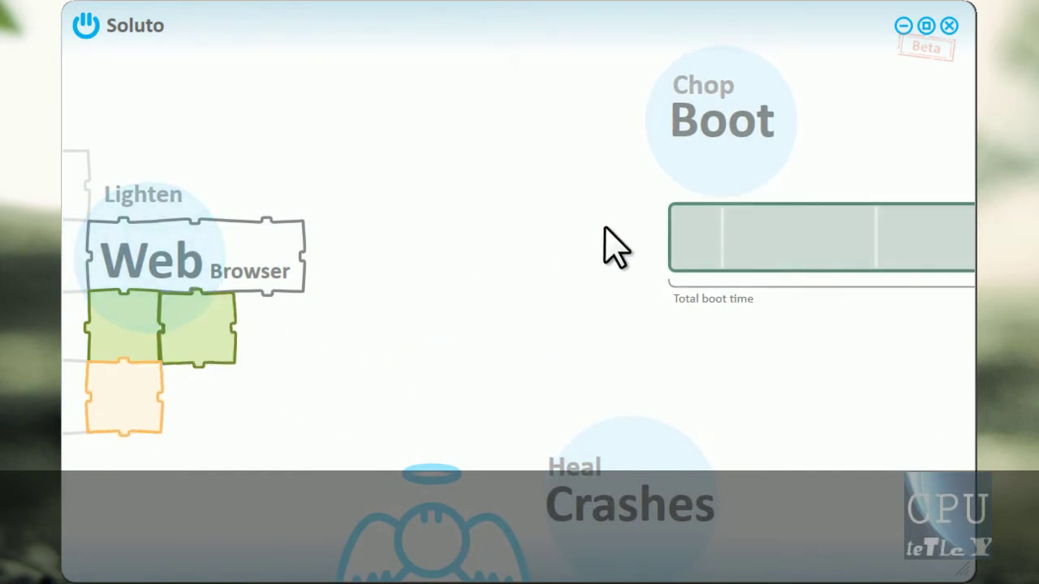
# View the Chop Boot breakdown: a 1:59 boot with 55 apps, including the 'Cannot be removed' group
pyautogui.click(748, 134)
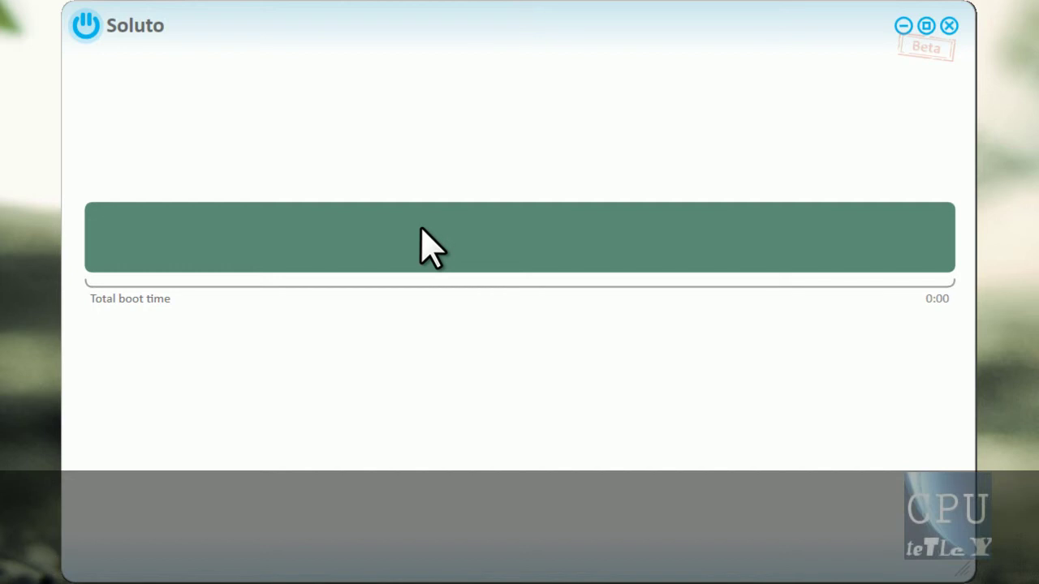
pyautogui.click(800, 264)
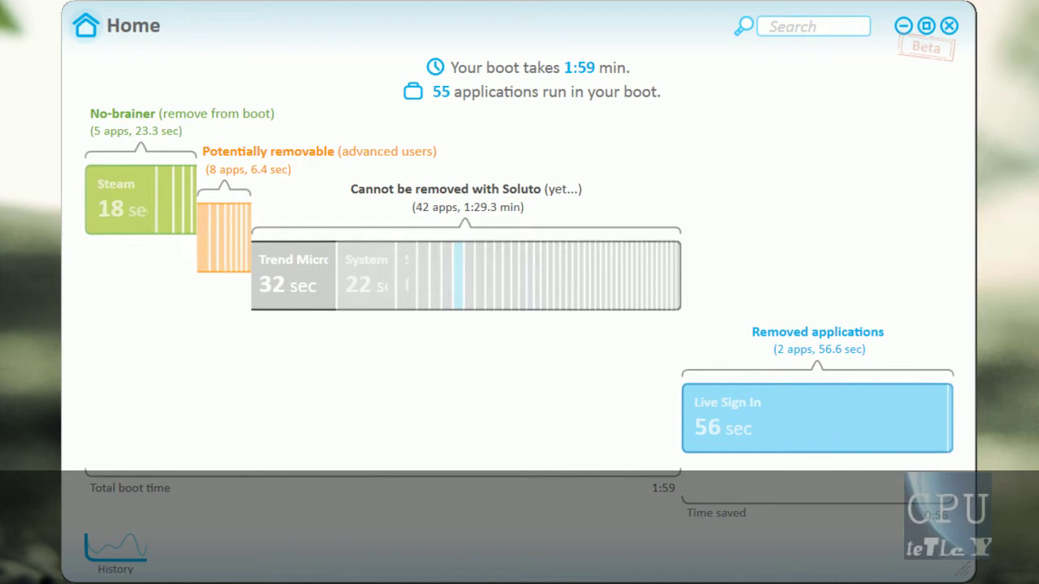
pyautogui.click(254, 284)
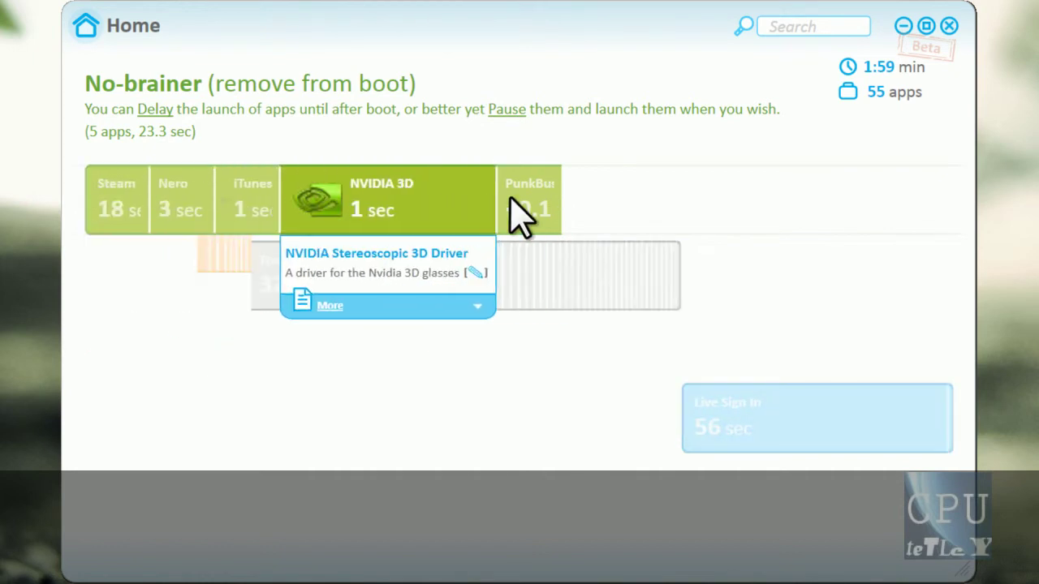
# Review Heal Crashes, check TuneUp Utilities' single crash, and return to the home screen
pyautogui.click(72, 23)
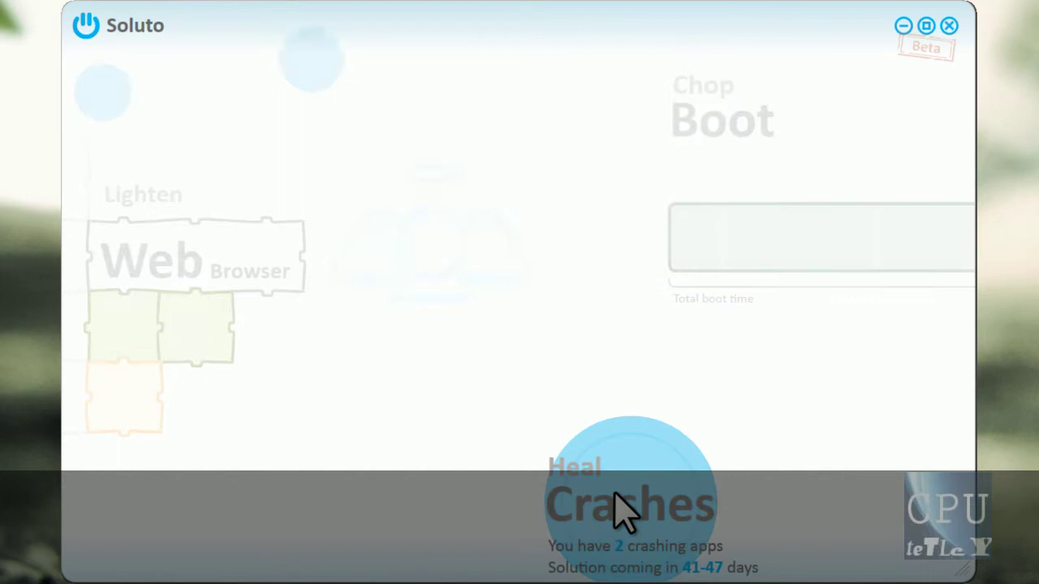
pyautogui.click(614, 510)
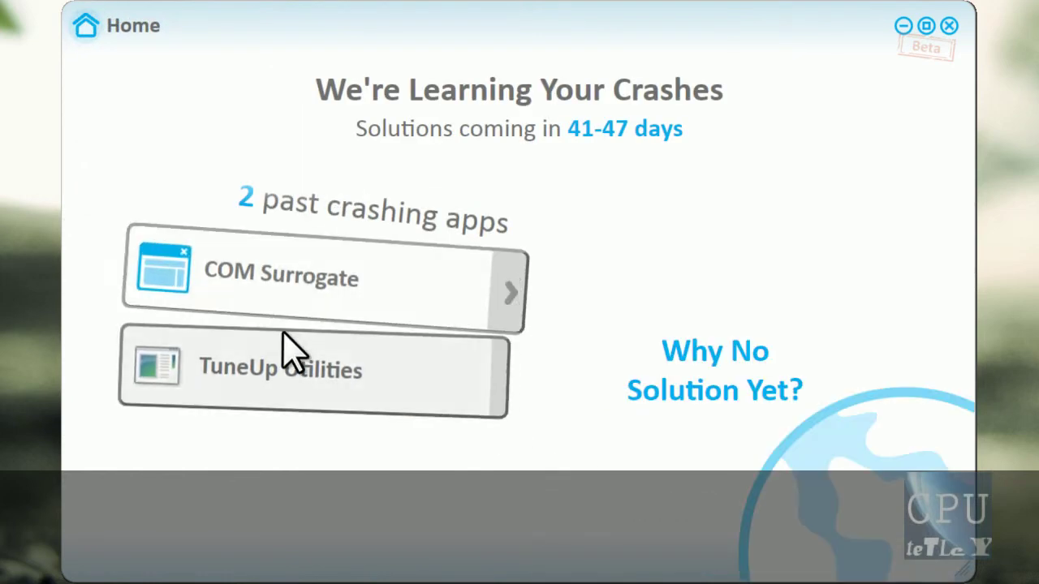
pyautogui.click(489, 357)
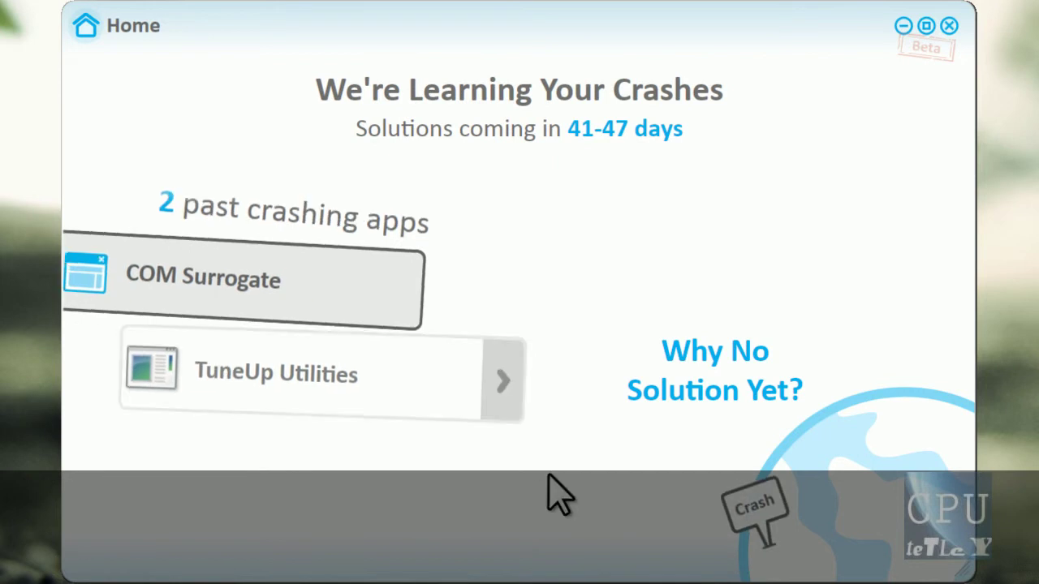
pyautogui.click(87, 31)
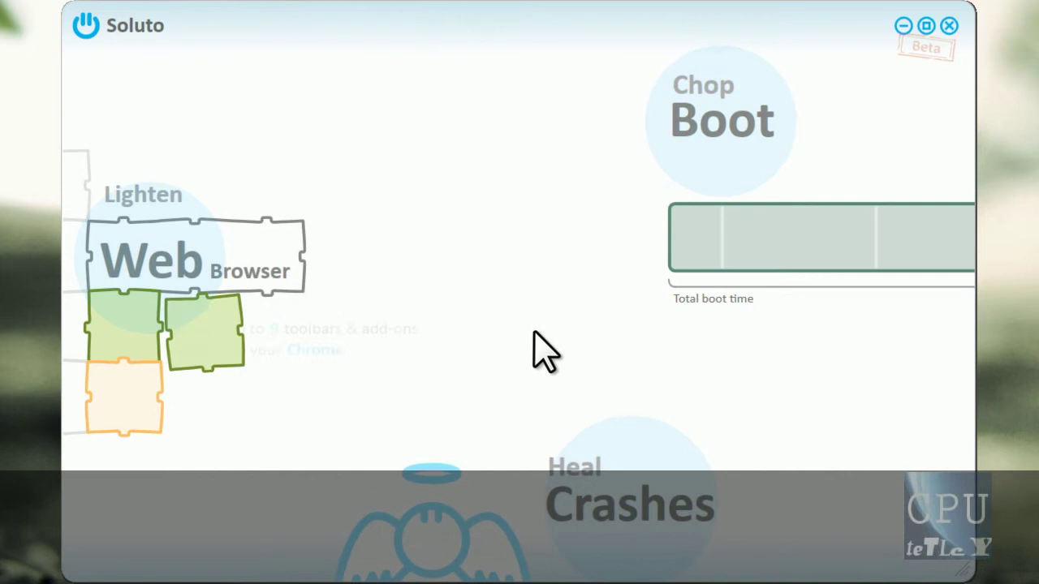
# Inspect Chrome add-ons under Lighten Web Browser: 2 safely removable and 7 possibly removable
pyautogui.click(184, 265)
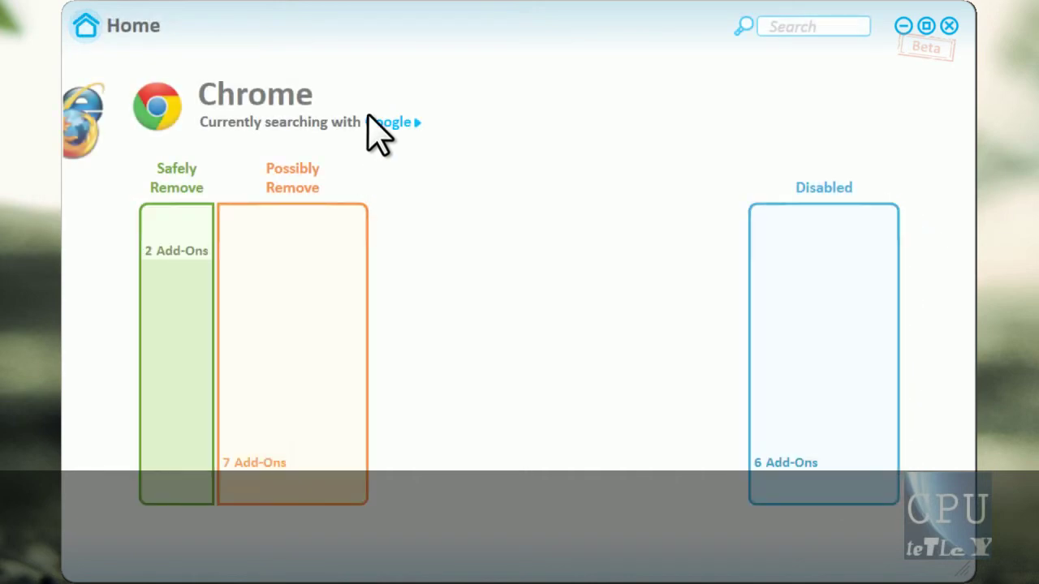
pyautogui.click(366, 120)
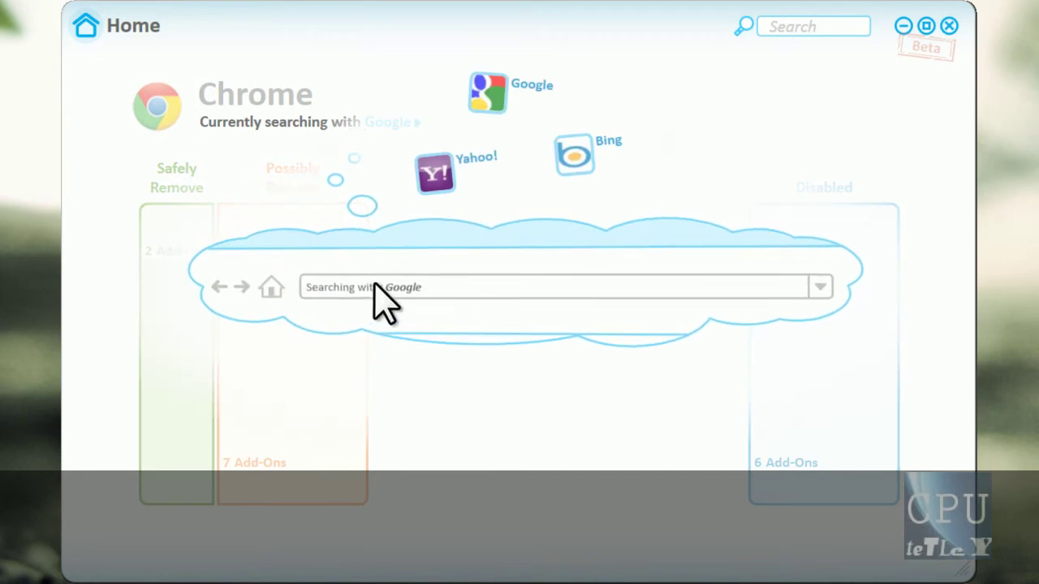
pyautogui.click(375, 285)
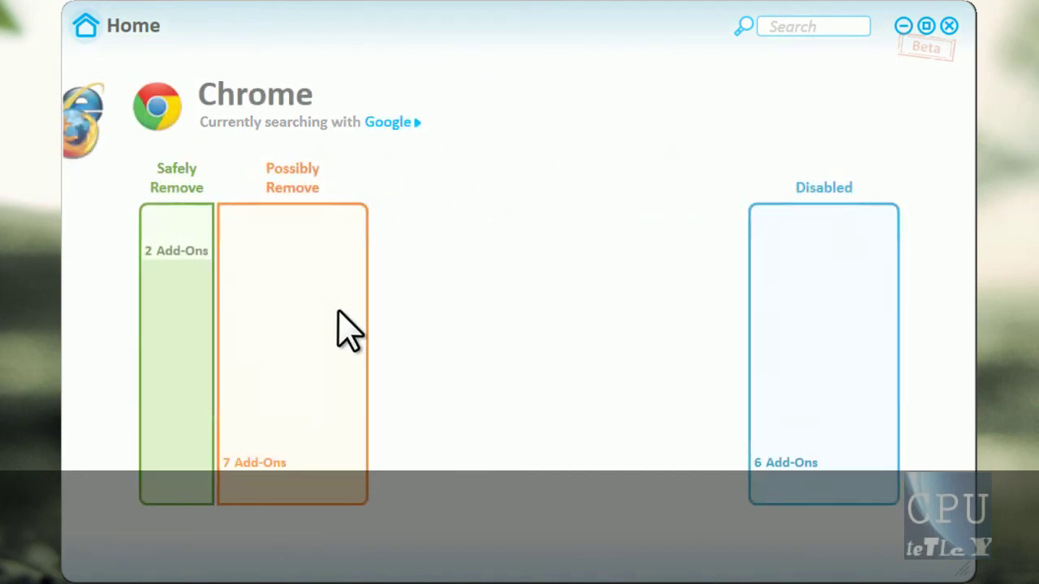
pyautogui.click(167, 289)
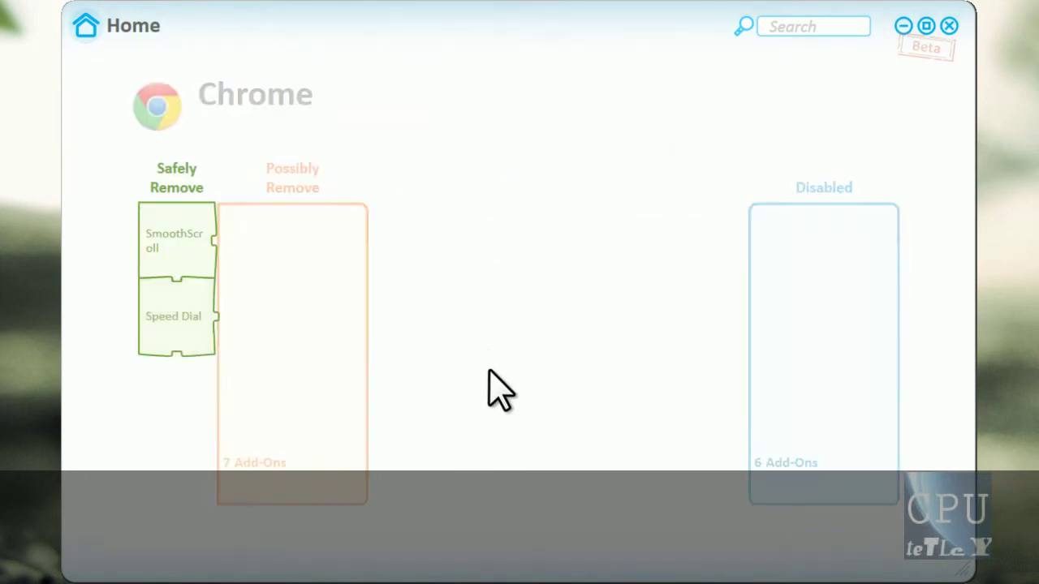
pyautogui.click(297, 350)
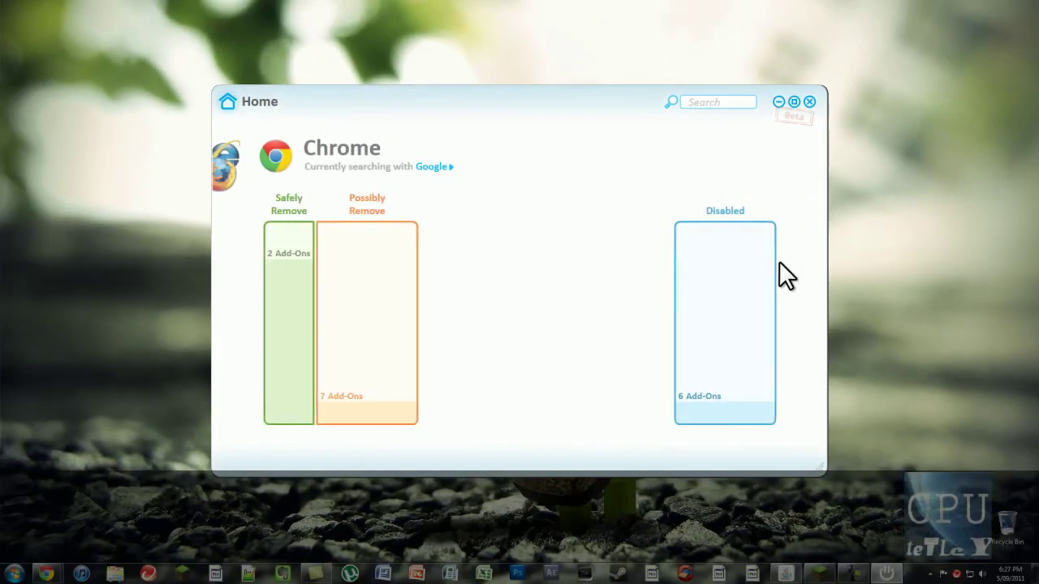
# Start a new Chrome window from the taskbar jump list and move it right
pyautogui.rightClick(36, 572)
pyautogui.click(64, 531)
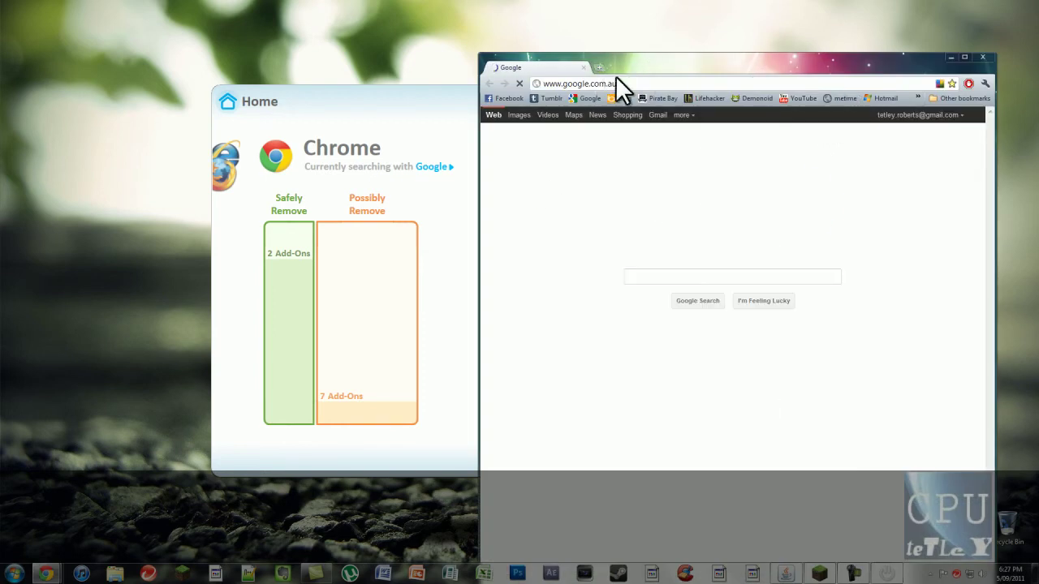
pyautogui.moveTo(615, 73); pyautogui.dragTo(724, 65)
# Search Google for 'soluto' and open Soluto's official website from the results
pyautogui.write('so')
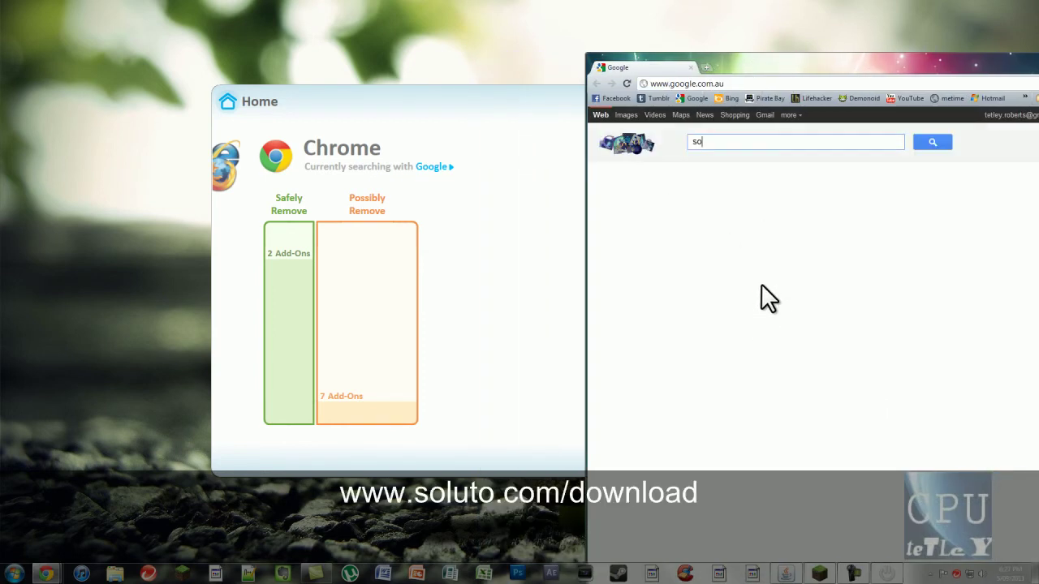
pyautogui.write('lut')
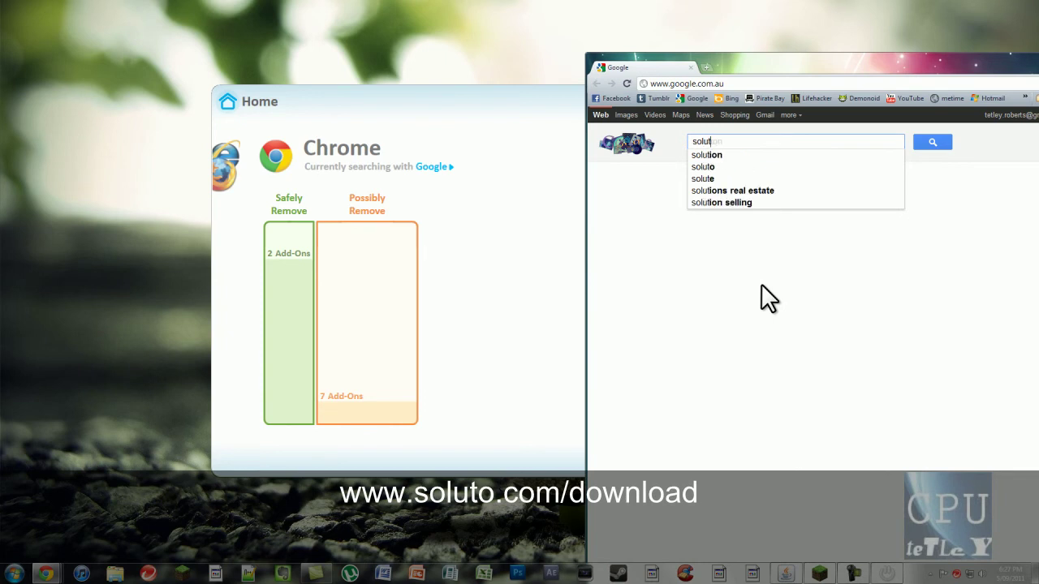
pyautogui.write('ion')
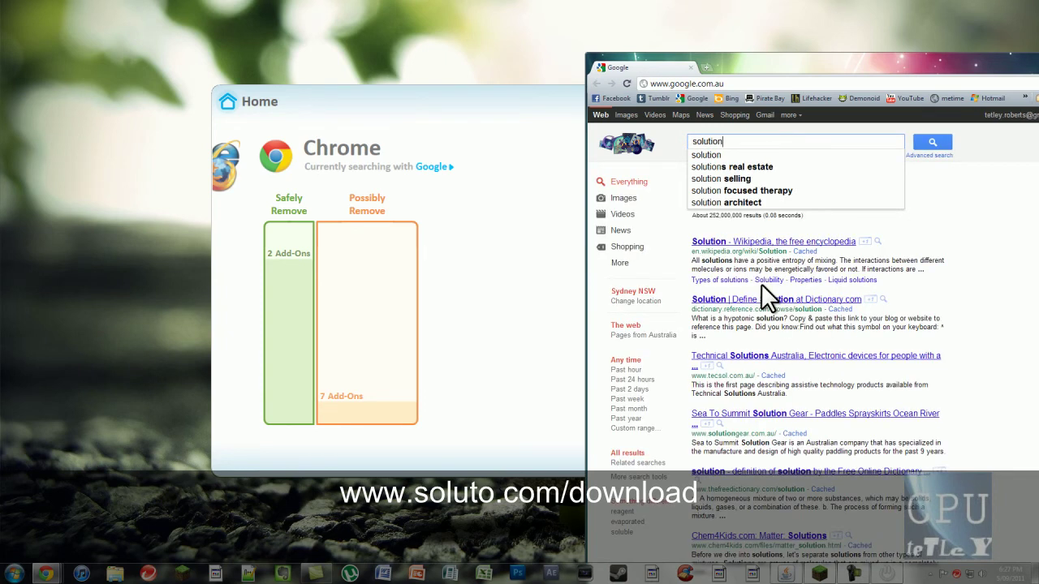
pyautogui.press('BackSpace')
pyautogui.press('BackSpace')
pyautogui.press('BackSpace')
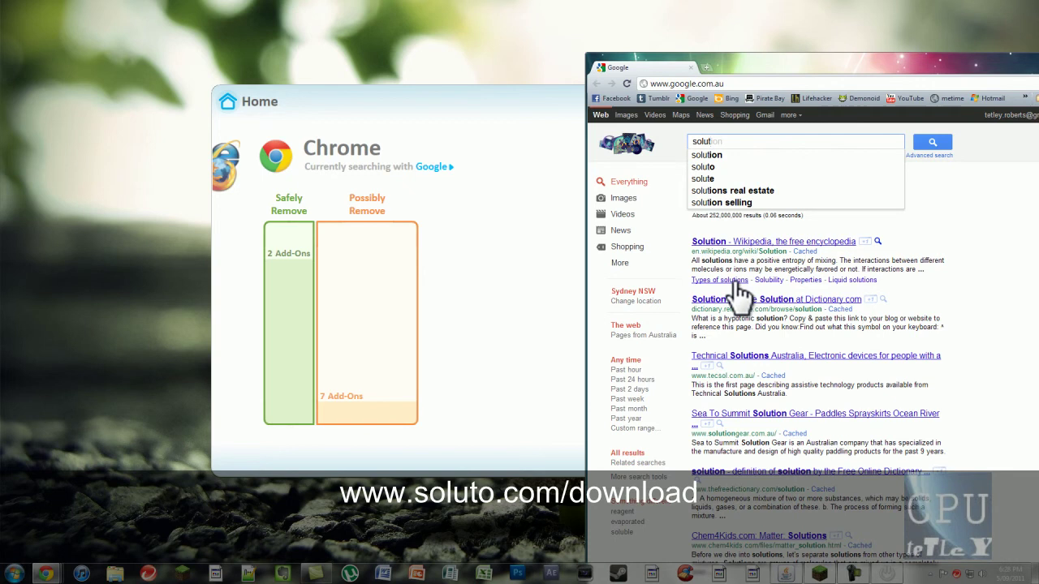
pyautogui.write('o')
pyautogui.press('Return')
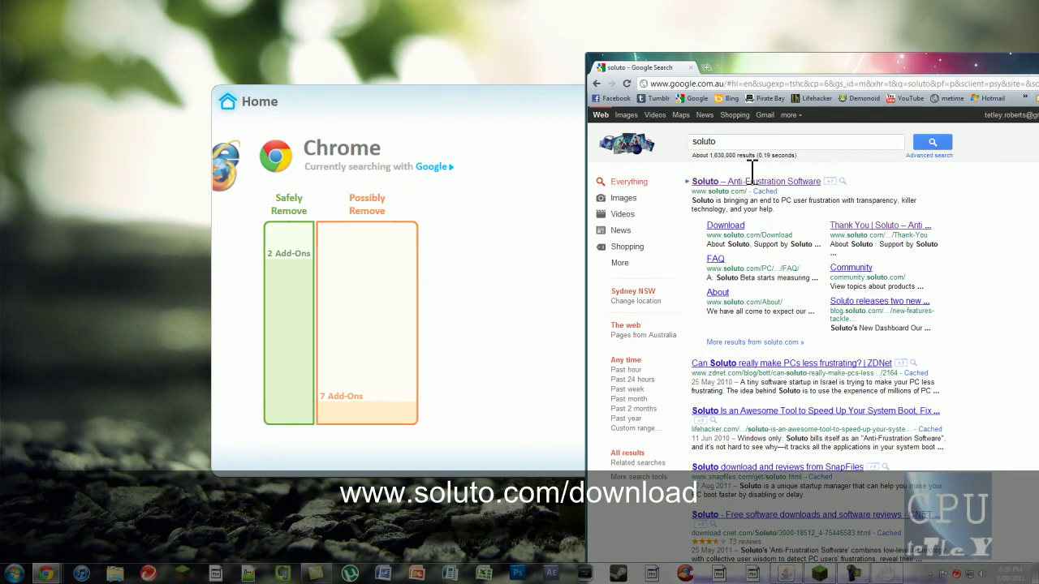
pyautogui.click(754, 183)
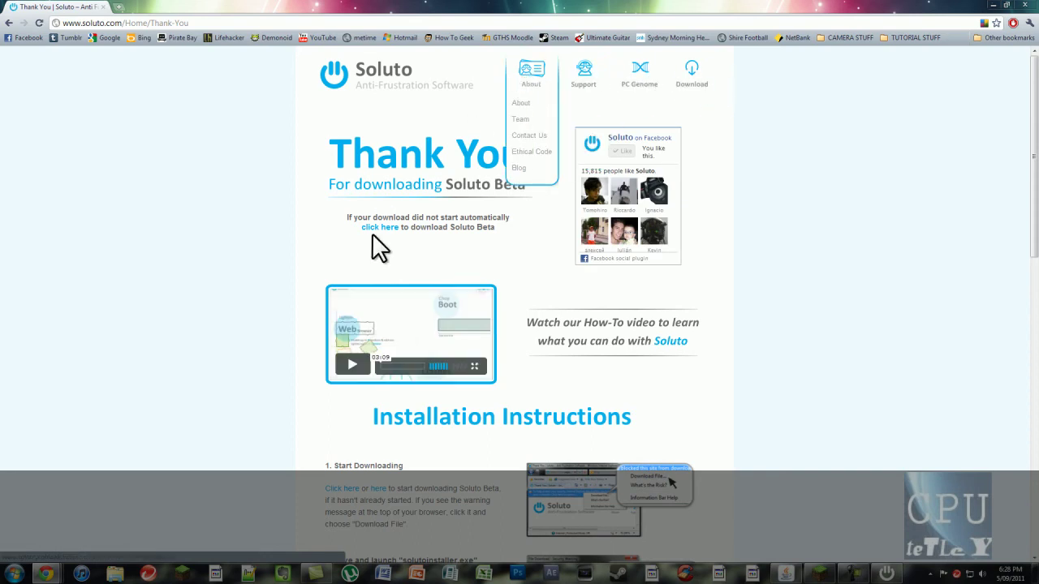
# Start the Soluto installer download from the Thank You page, then cancel the save prompt
pyautogui.scroll(-3, 454, 243)
pyautogui.scroll(3, 422, 239)
pyautogui.scroll(-1, 379, 239)
pyautogui.scroll(-1, 545, 274)
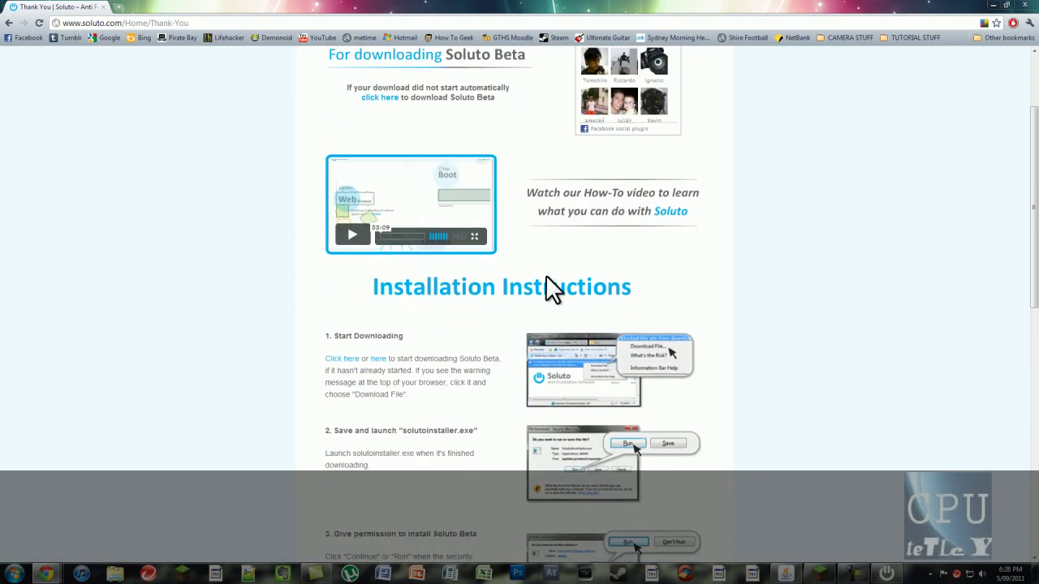
pyautogui.scroll(-1, 490, 331)
pyautogui.scroll(-3, 336, 308)
pyautogui.click(572, 429)
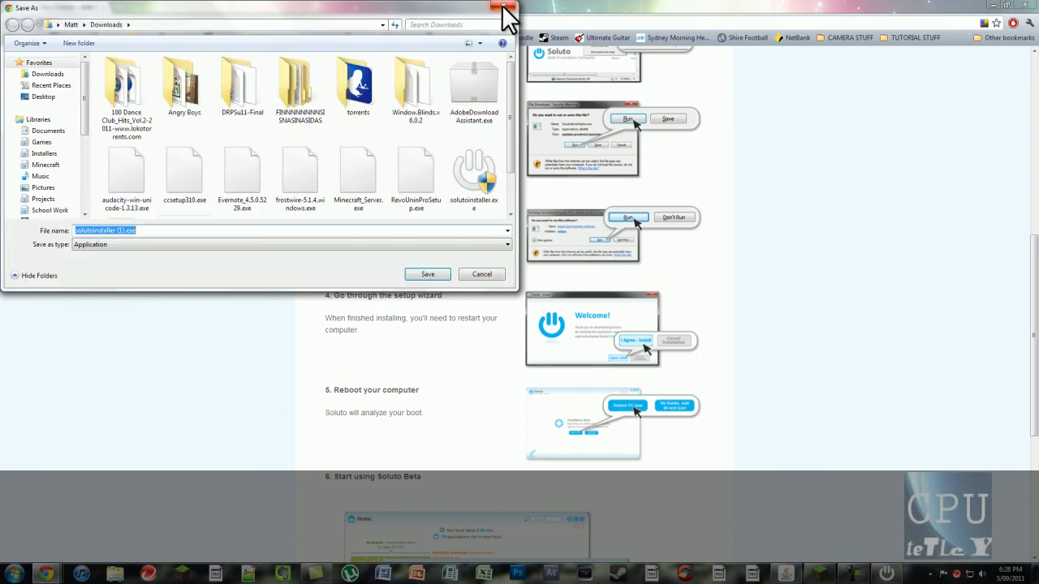
pyautogui.click(503, 8)
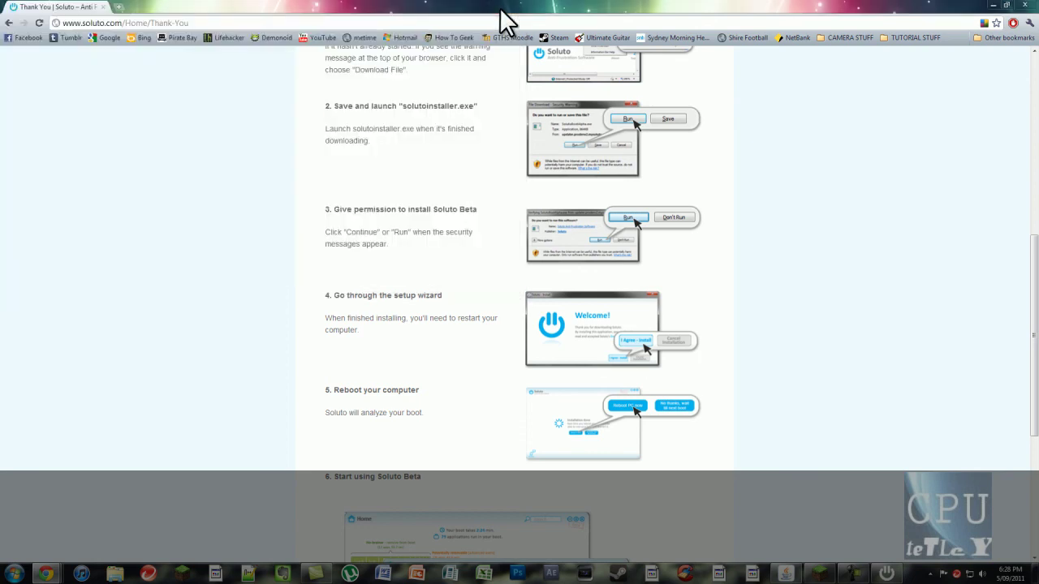